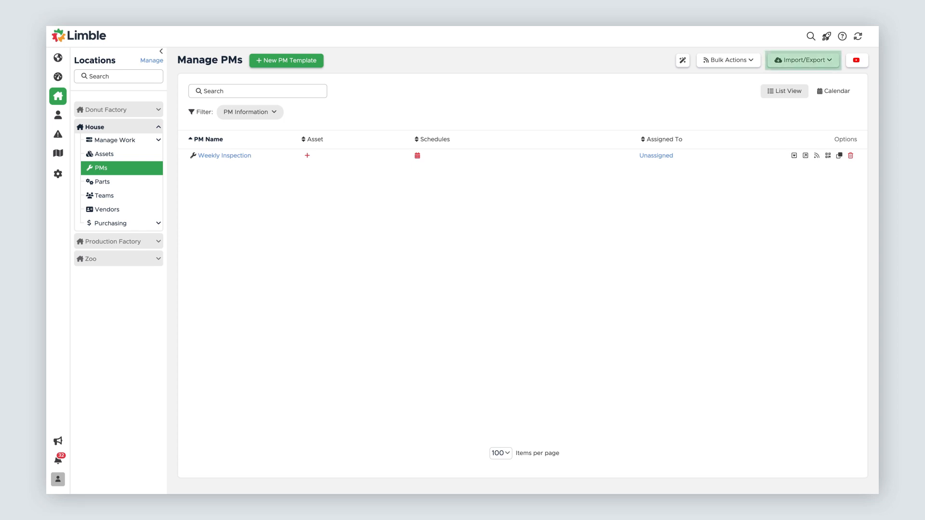
Start importing PM templates into the House location
left_click(828, 65)
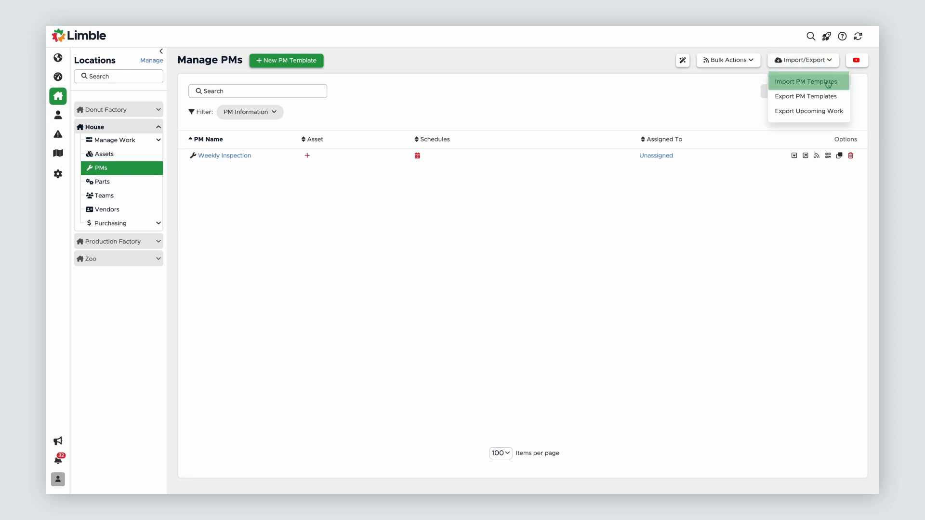
left_click(828, 82)
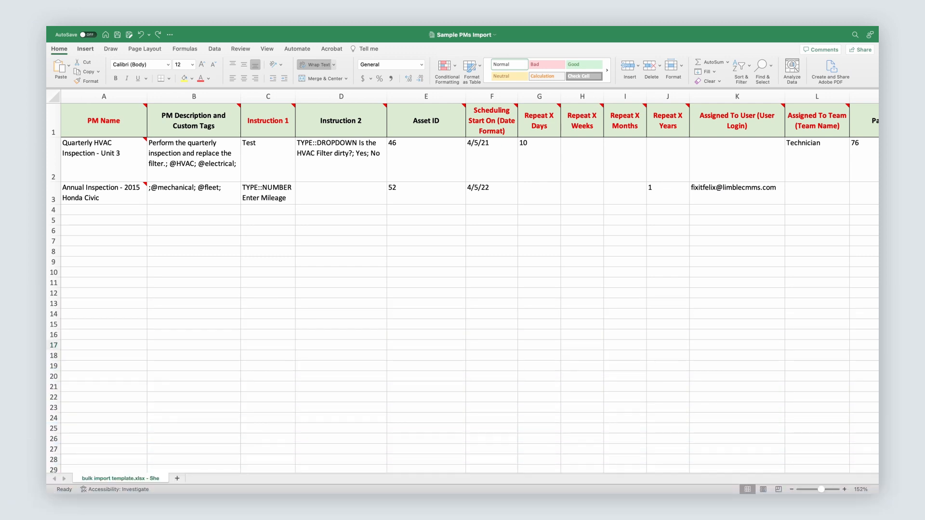
In the Sample PMs Import workbook in Excel, delete the optional Part ID column
left_click(236, 466)
left_click_drag(253, 469, 545, 489)
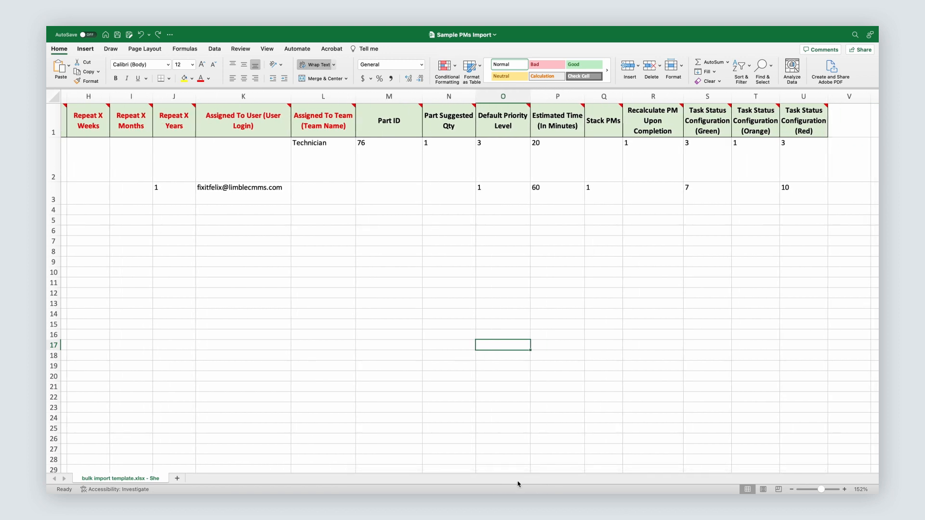
left_click(389, 97)
right_click(388, 97)
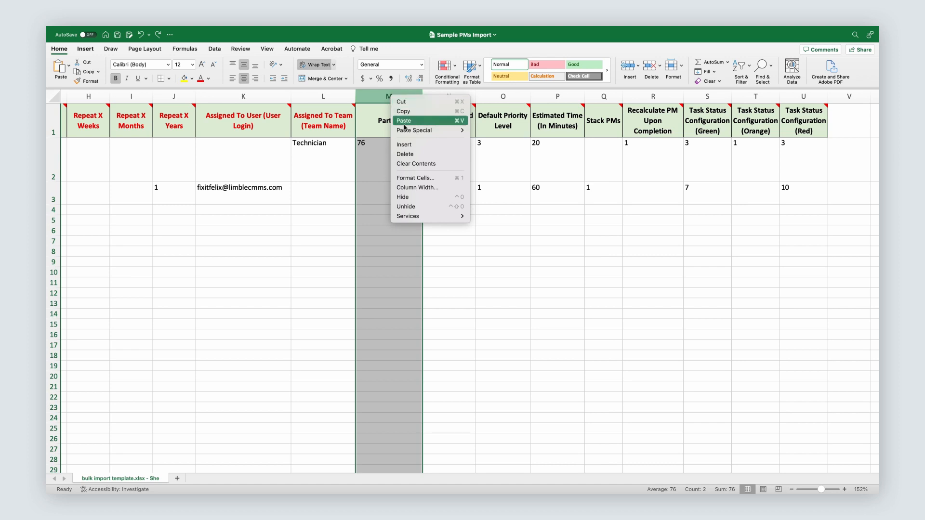
left_click(413, 154)
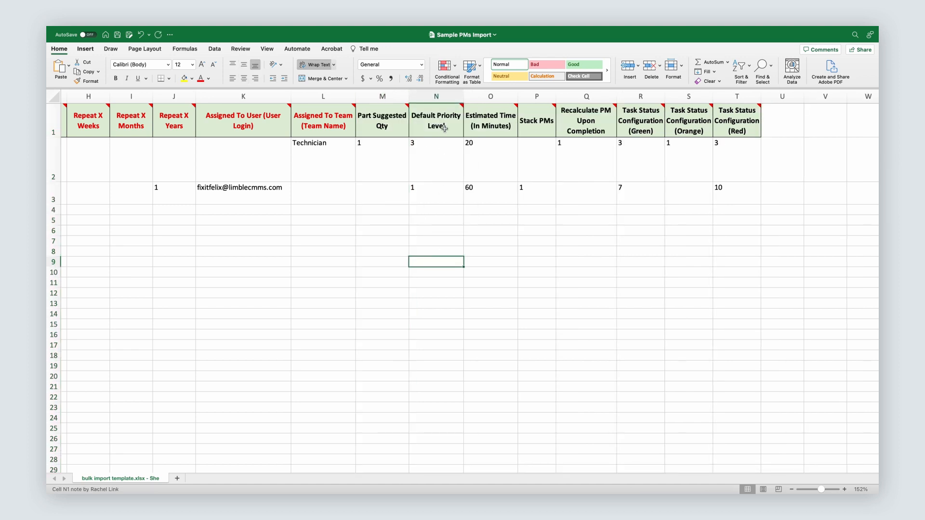
Clear the sample PM data from cells A2:L8 below the header row
mouse_move(444, 128)
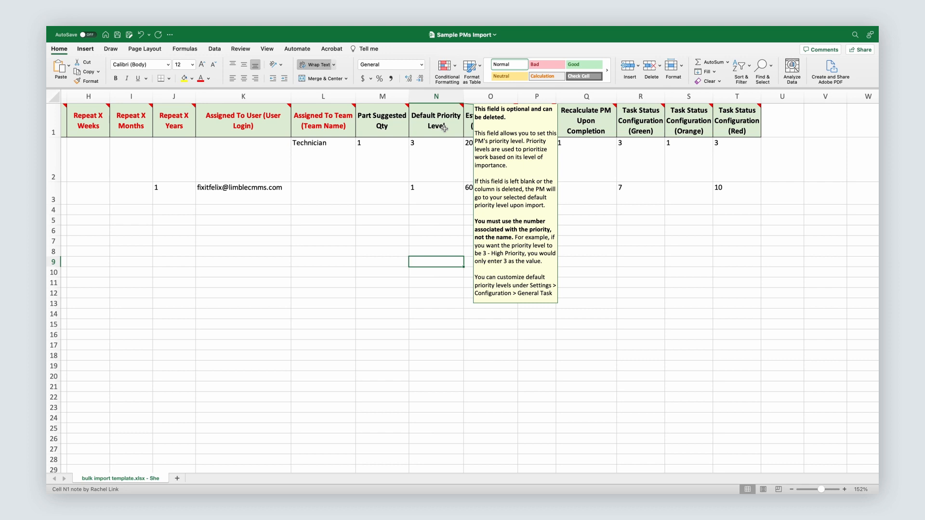
scroll(207, 460, "left", 10)
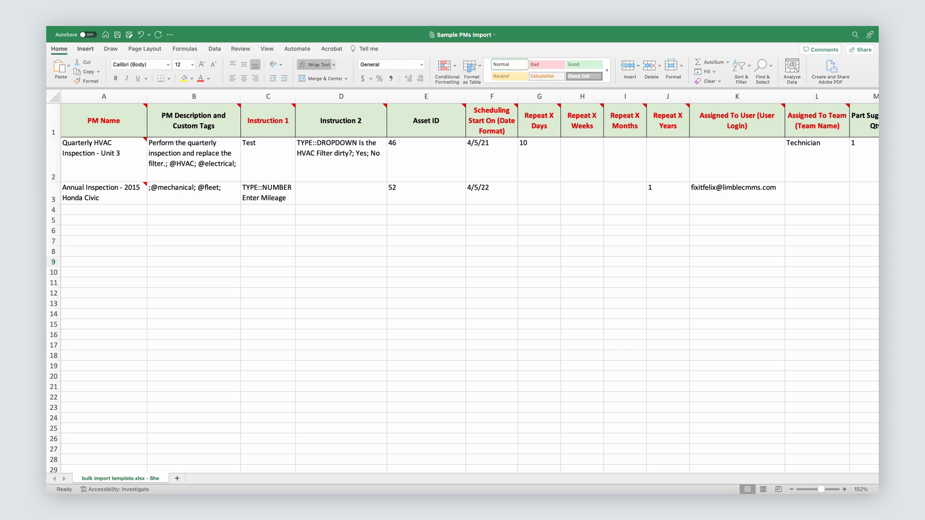
mouse_move(121, 162)
left_click_drag(121, 162, 798, 248)
right_click(731, 247)
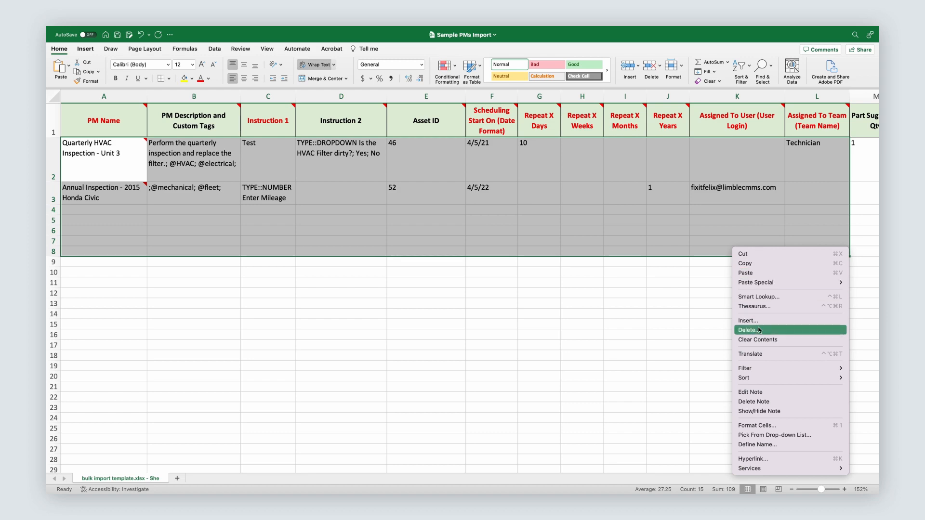
left_click(762, 345)
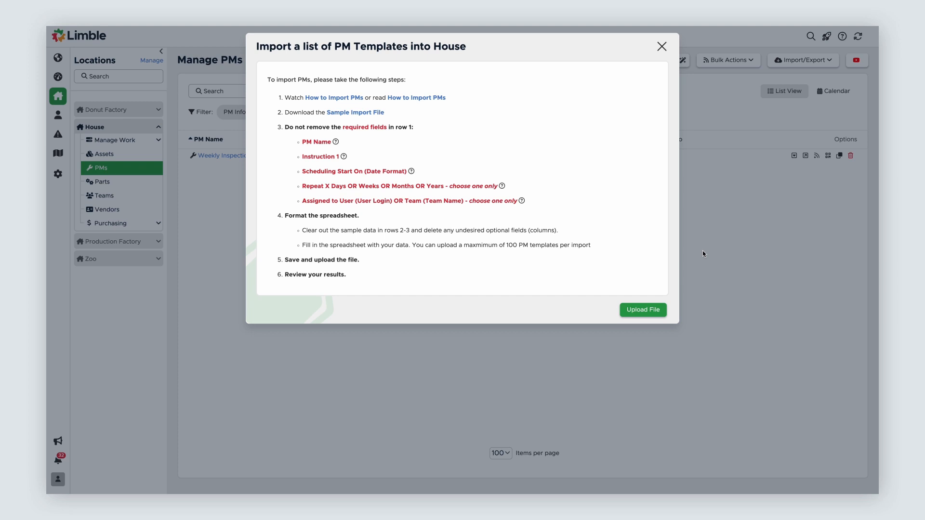
In Limble, upload Sample PMs Import.xlsx from the Downloads folder for the House PM template import
left_click(661, 310)
left_click(417, 200)
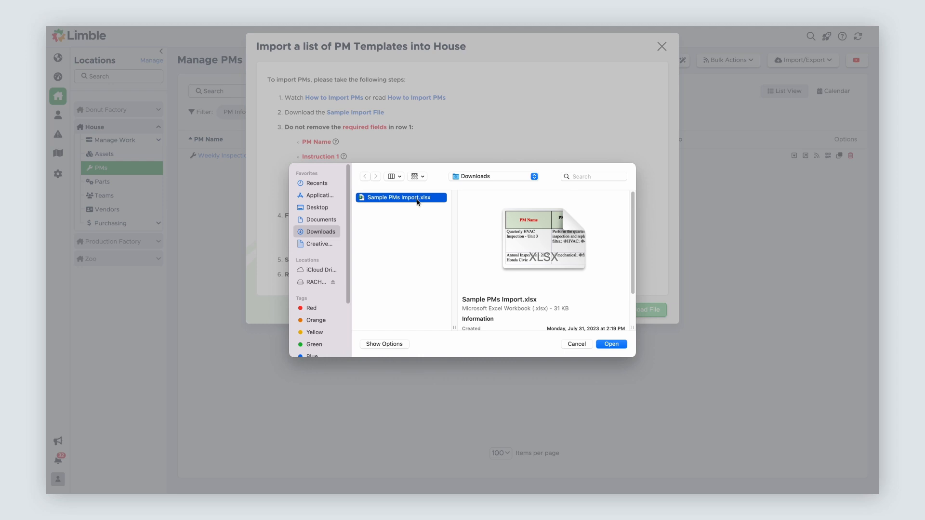
left_click(611, 344)
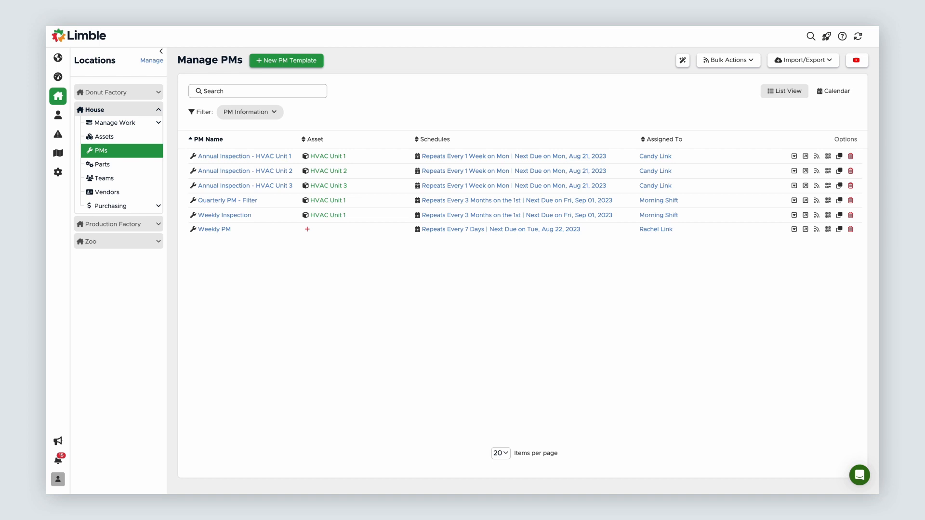
Create a blank PM template named "Master HVAC Annual Inspection" and open it for editing
left_click(289, 61)
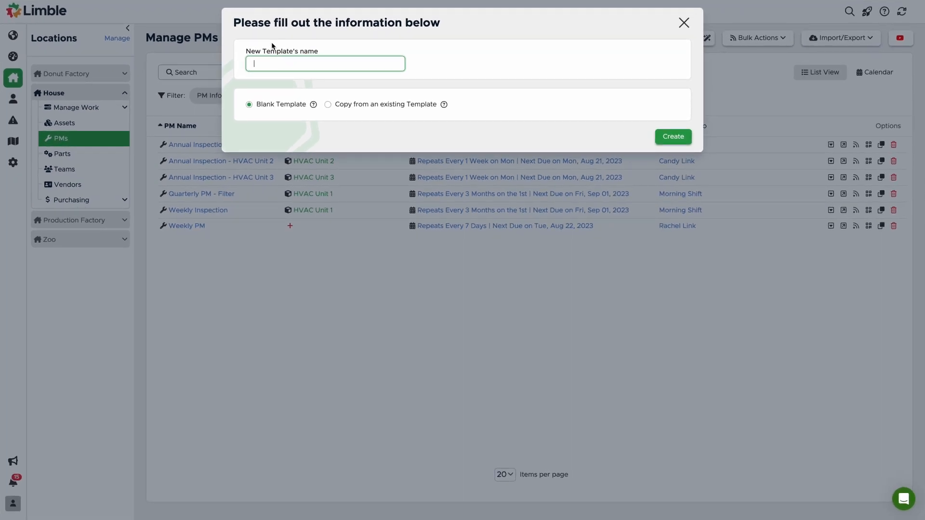
type("Master HVAC Annual Inspection")
left_click(669, 139)
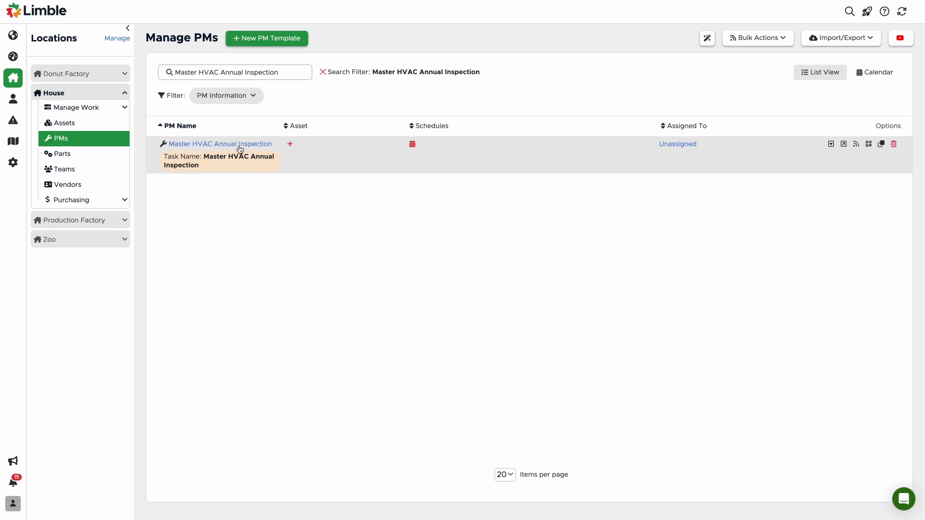
left_click(239, 146)
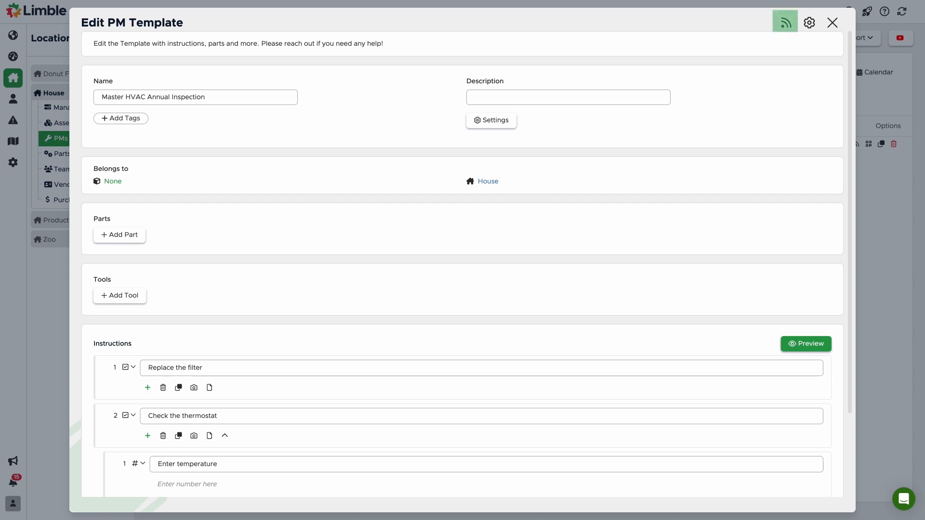
Set related PM updates to cover Instructions and relate the template to the Annual Inspection PMs for HVAC Units 1, 2 and 3
left_click(784, 24)
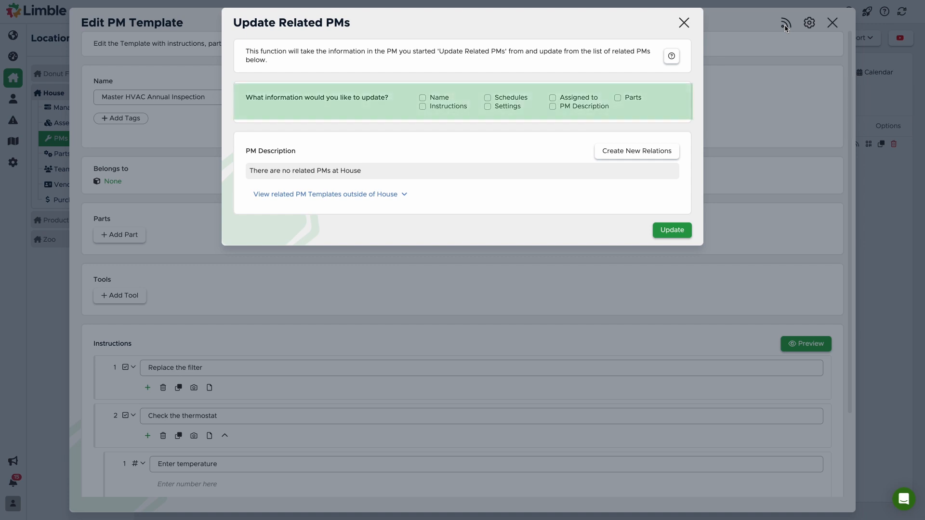
left_click(426, 108)
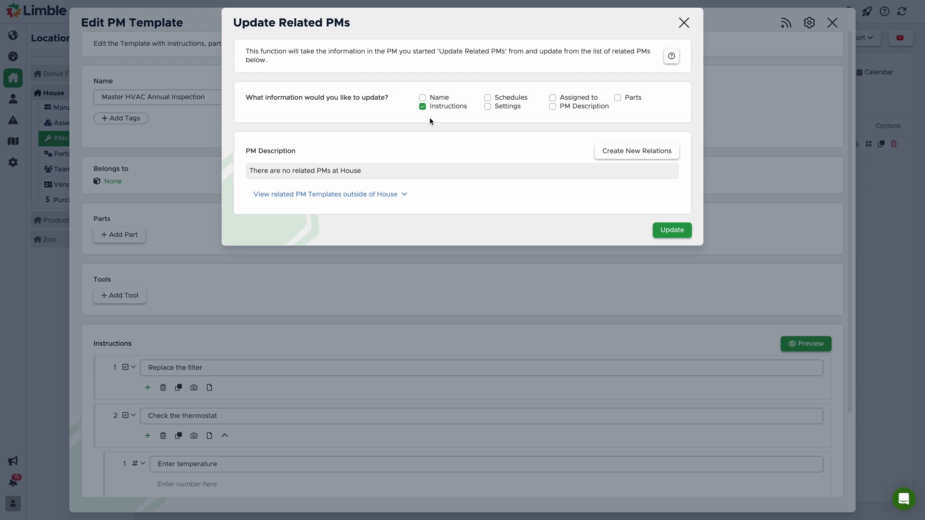
left_click(624, 153)
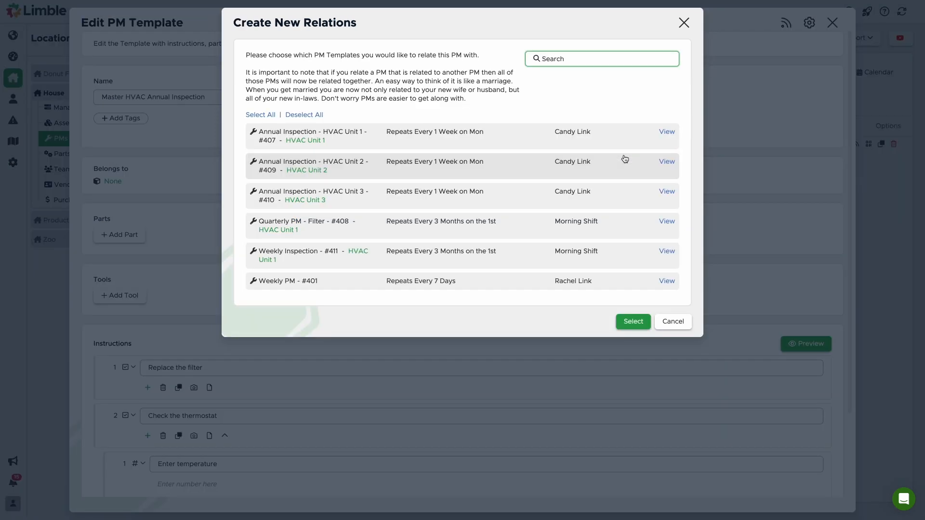
left_click(529, 139)
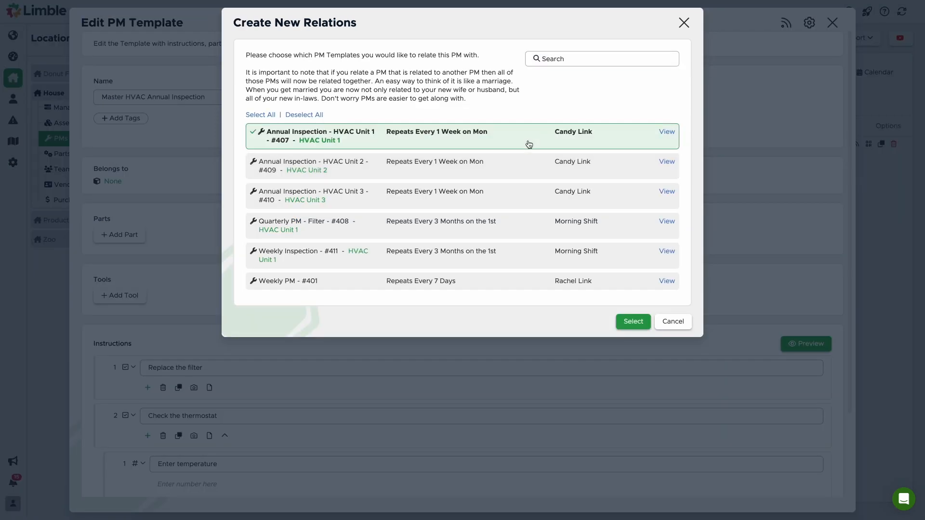
left_click(526, 167)
left_click(520, 199)
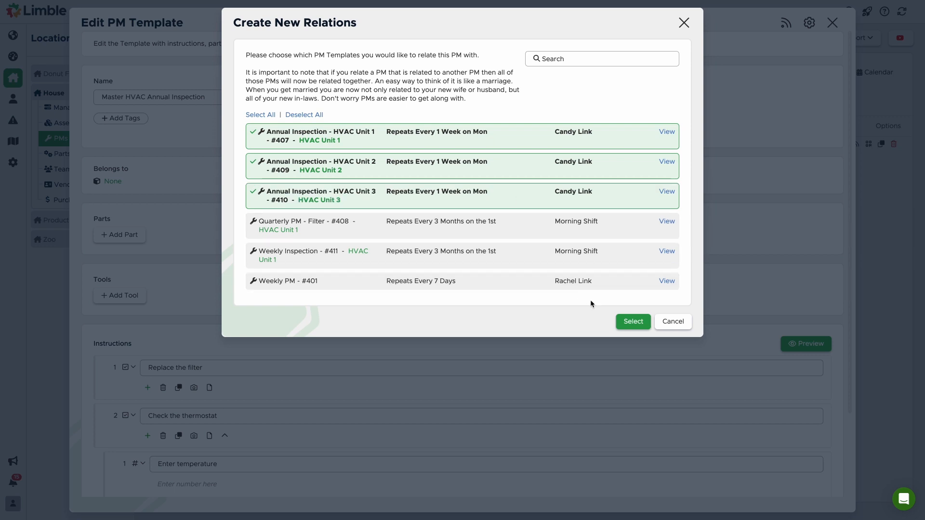
left_click(623, 320)
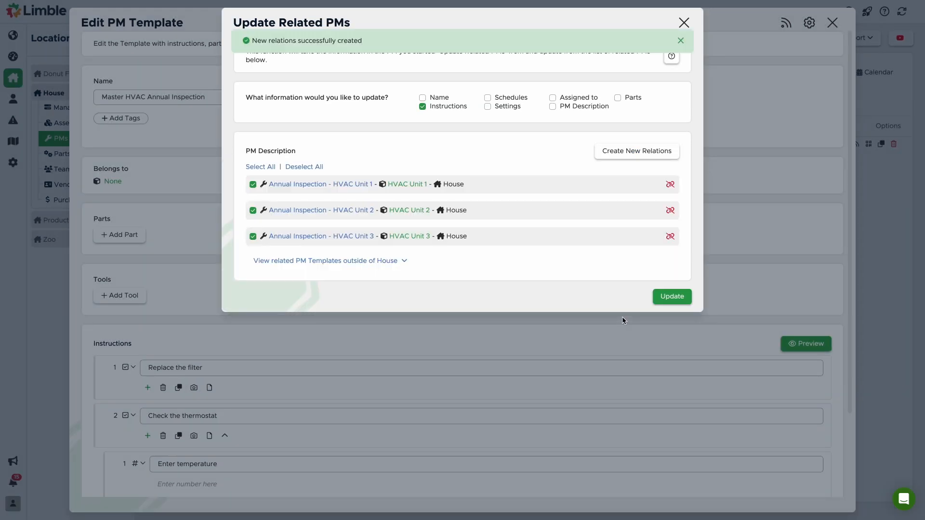
Update the three related HVAC inspection PMs with the master template's instructions and confirm the update
left_click(681, 302)
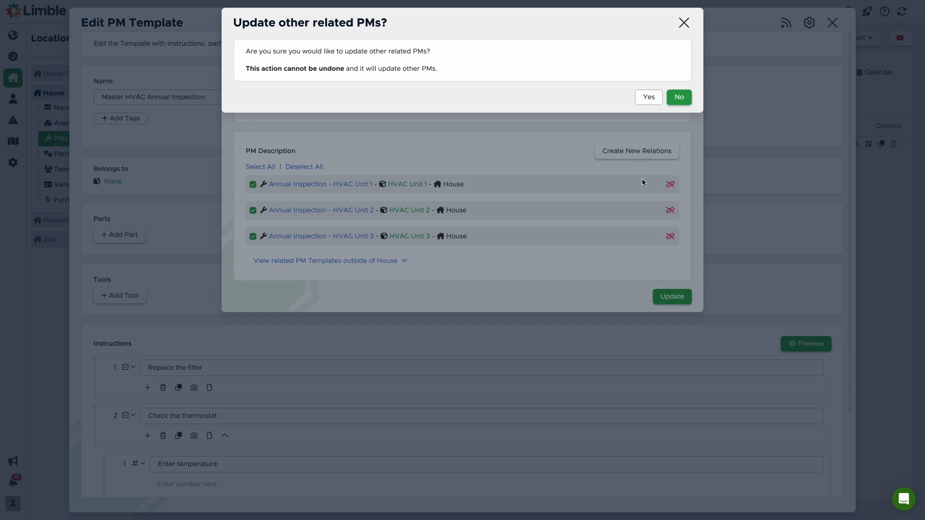
left_click(646, 100)
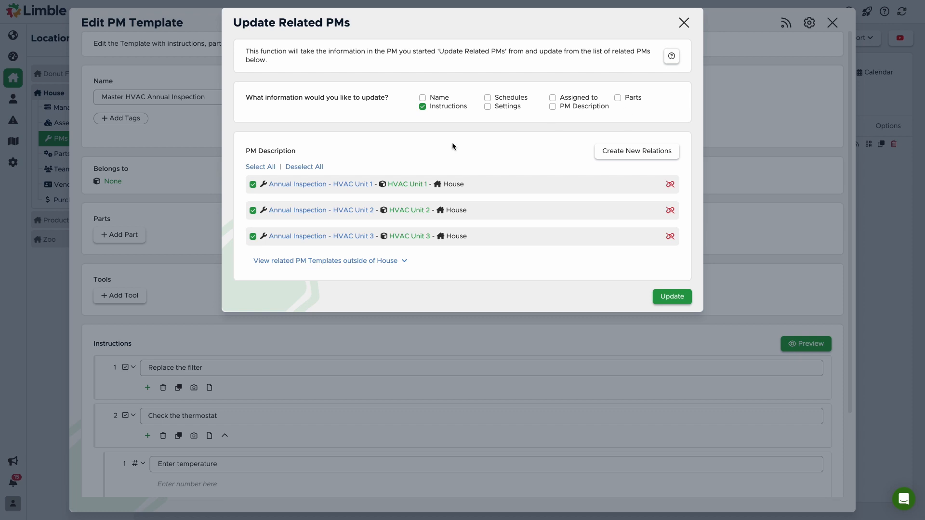
Exclude and re-include the Annual Inspection - HVAC Unit 1 PM in the update, and unlink it from the related PMs
left_click(253, 185)
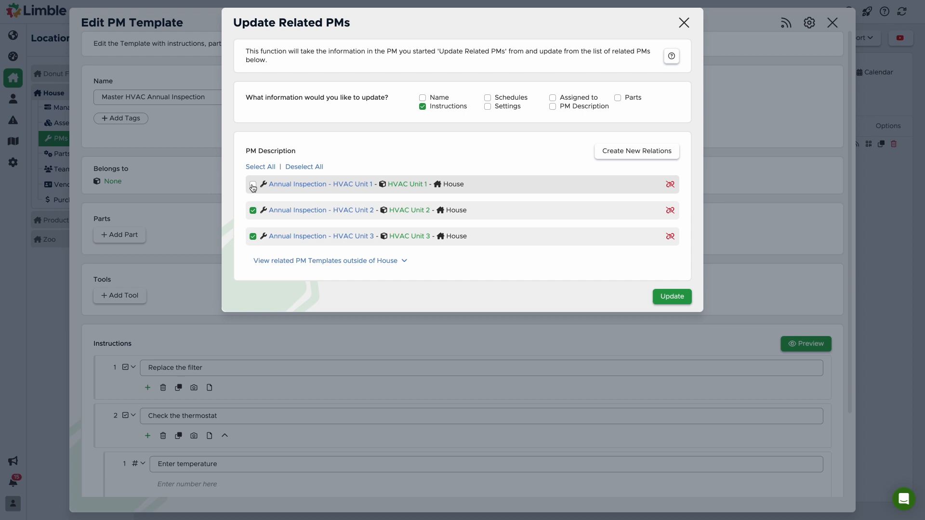
left_click(253, 186)
left_click(671, 186)
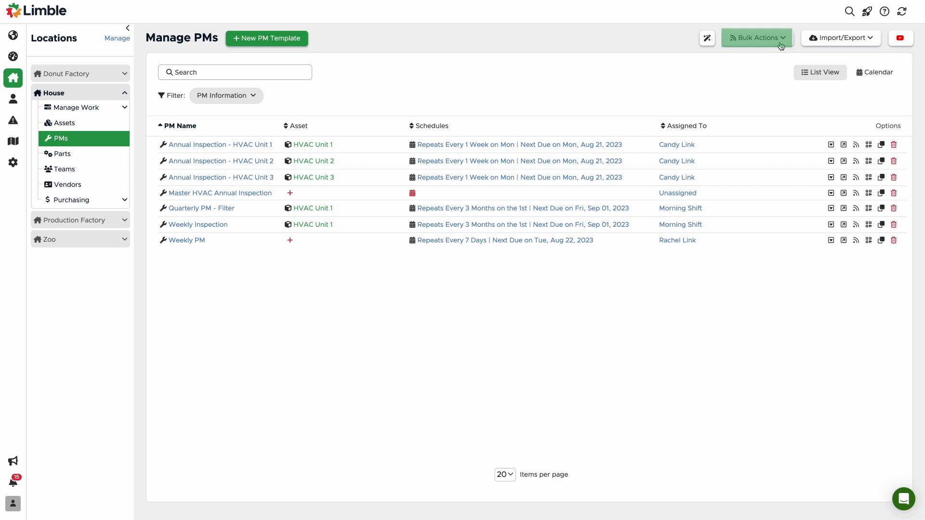
Show the bulk actions available for the House PMs
left_click(781, 46)
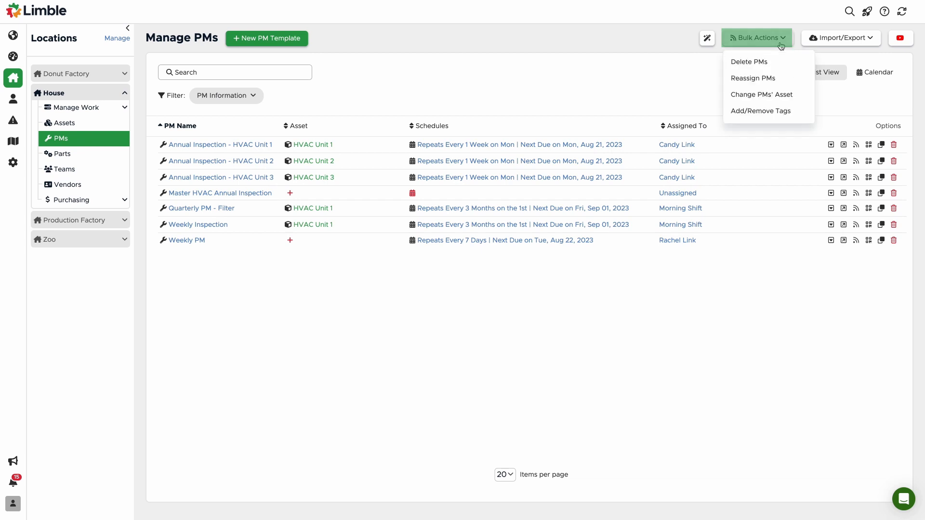